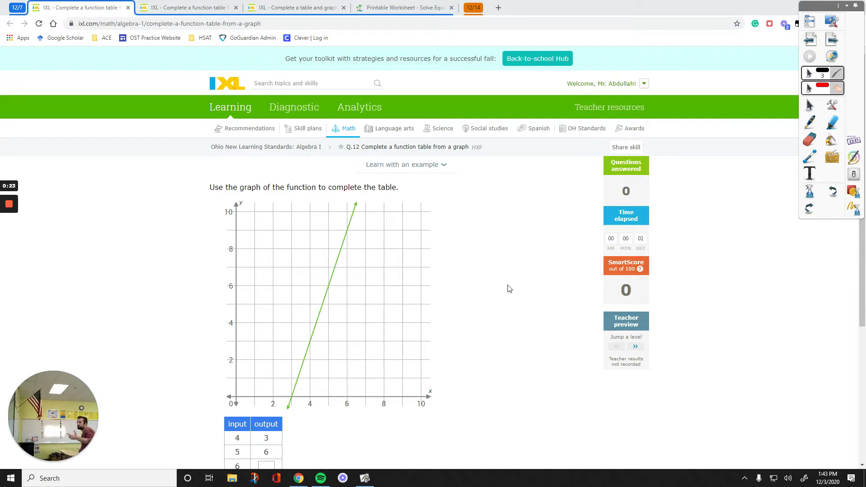
# - Scroll down to show the full table (4→3, 5→6, 6 blank) and the Submit button
pyautogui.moveTo(862, 290); pyautogui.dragTo(853, 315)
pyautogui.moveTo(262, 452); pyautogui.dragTo(830, 243)
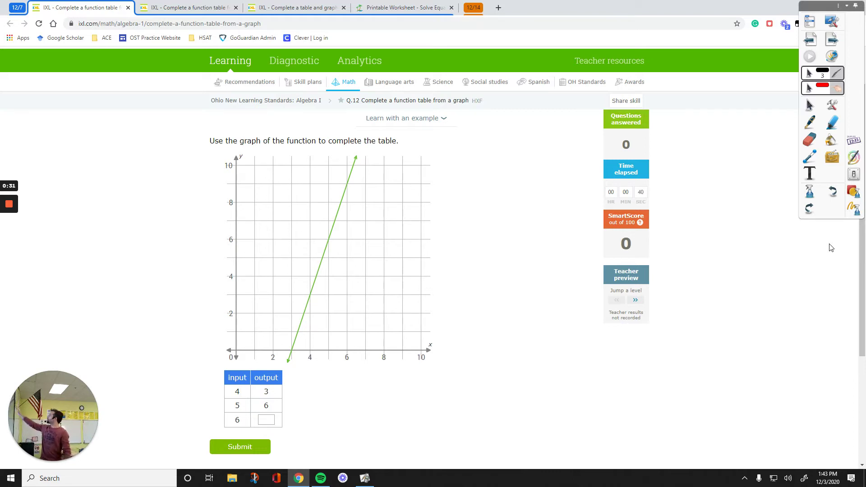
# - With the orange pen, label the input column x and circle 'function', input 4 and the x-axis label
pyautogui.click(812, 124)
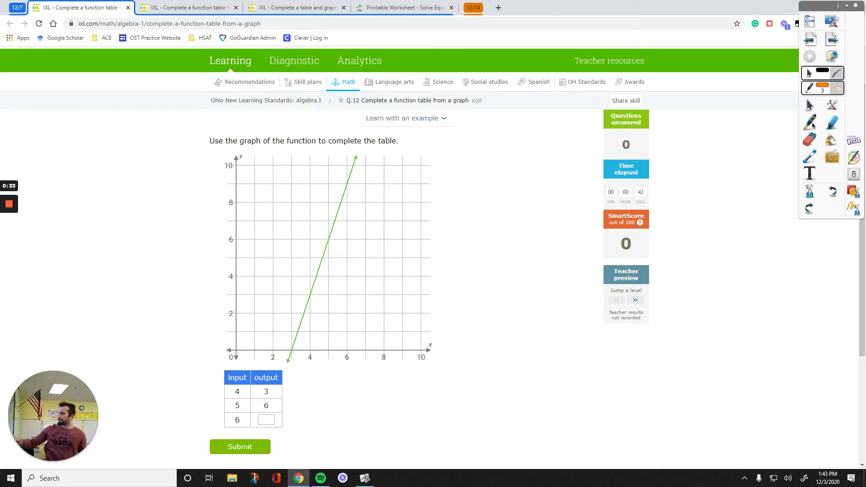
pyautogui.moveTo(236, 366)
pyautogui.mouseDown()
pyautogui.moveTo(236, 375)
pyautogui.moveTo(272, 369)
pyautogui.moveTo(269, 379)
pyautogui.mouseUp()
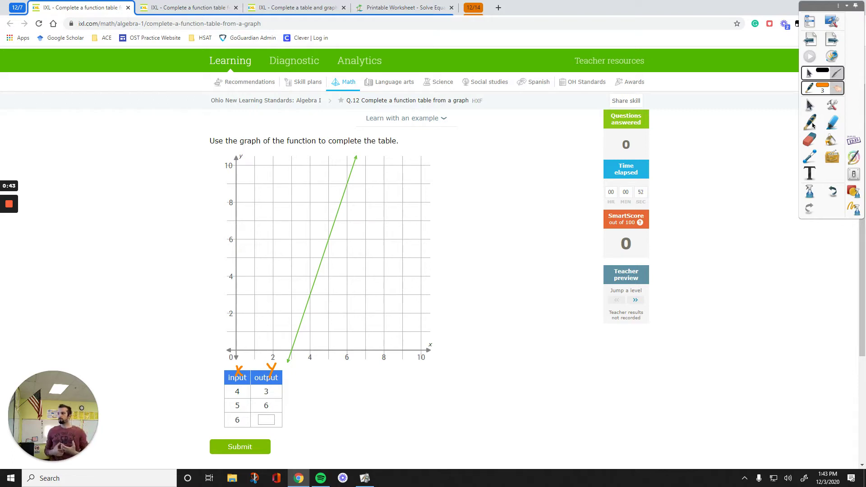
pyautogui.moveTo(293, 127)
pyautogui.mouseDown()
pyautogui.moveTo(283, 138)
pyautogui.moveTo(306, 122)
pyautogui.mouseUp()
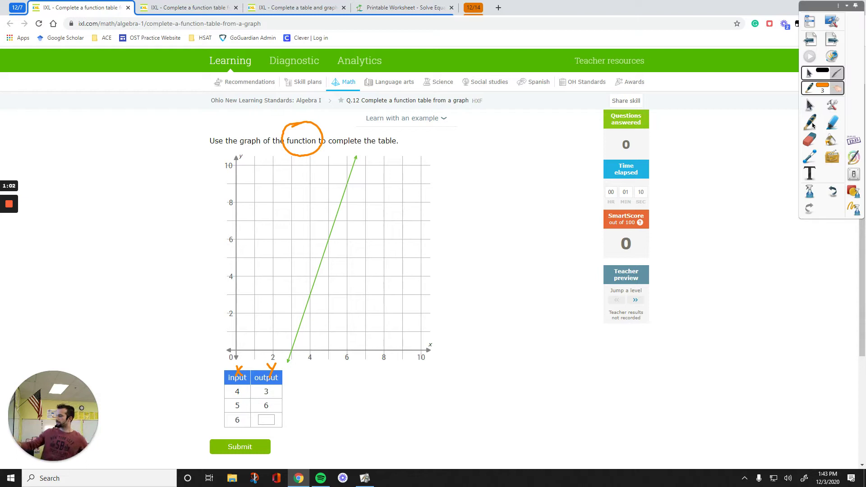
pyautogui.moveTo(240, 380)
pyautogui.mouseDown()
pyautogui.moveTo(232, 399)
pyautogui.moveTo(244, 382)
pyautogui.mouseUp()
pyautogui.moveTo(436, 337)
pyautogui.mouseDown()
pyautogui.moveTo(428, 341)
pyautogui.moveTo(439, 338)
pyautogui.mouseUp()
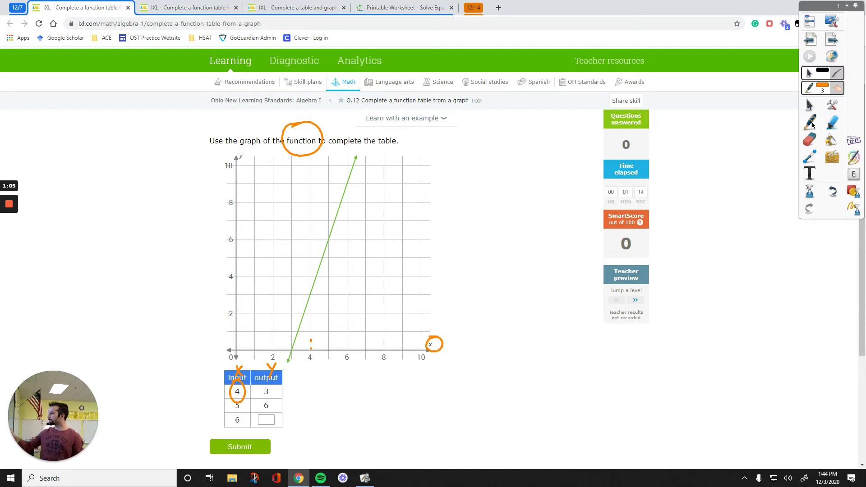
# - Trace x = 4 up to the line and across to output 3 on the y-axis
pyautogui.moveTo(312, 314); pyautogui.dragTo(312, 295)
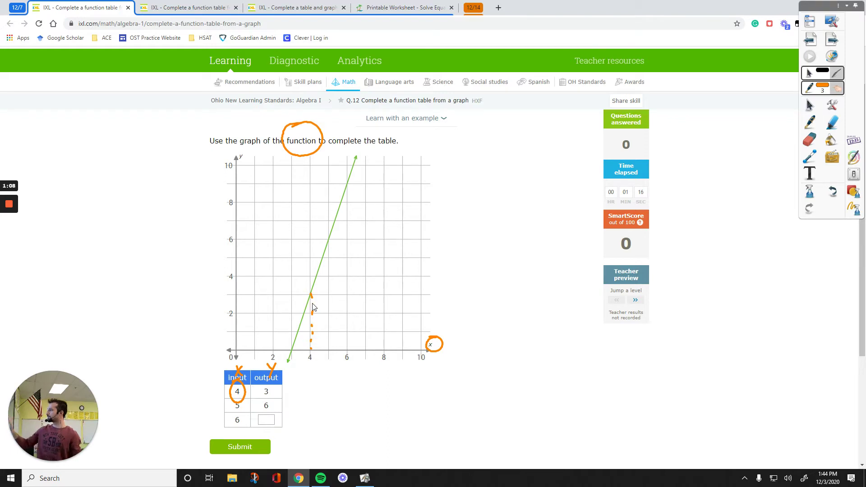
pyautogui.click(311, 295)
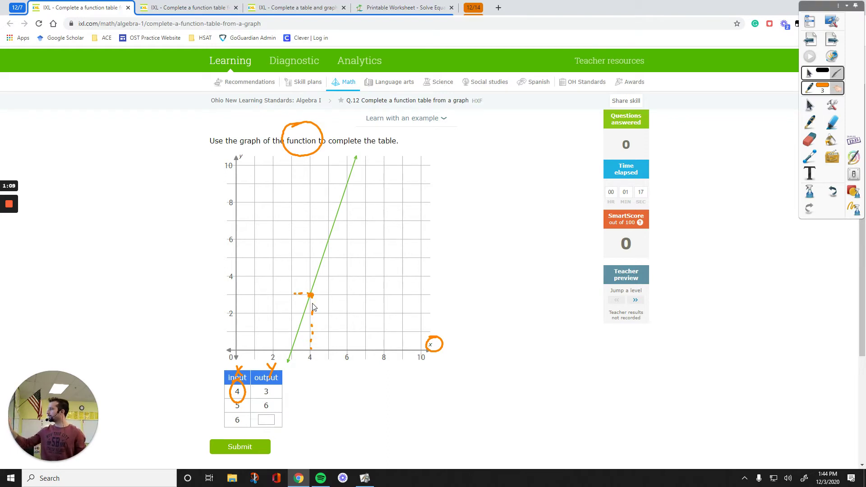
pyautogui.moveTo(250, 293); pyautogui.dragTo(221, 302)
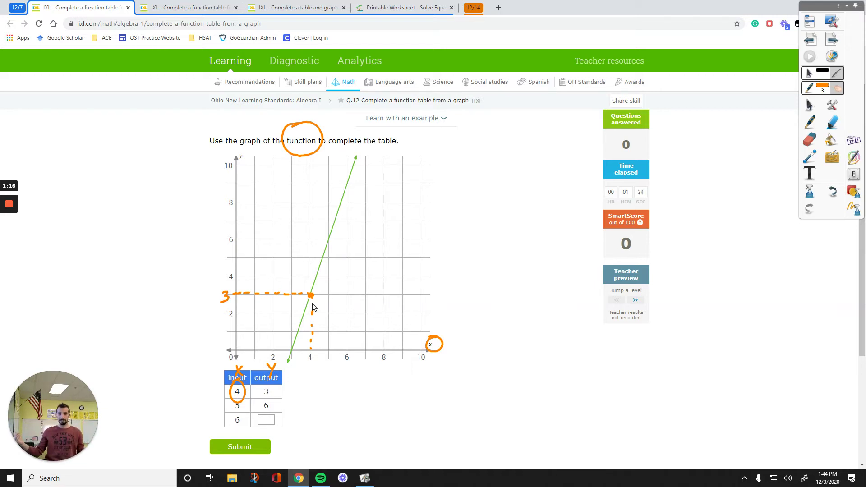
# - Trace x = 5 up to the line and across to output 6, then switch the ink to green
pyautogui.moveTo(329, 337); pyautogui.dragTo(329, 328)
pyautogui.moveTo(329, 323); pyautogui.dragTo(329, 318)
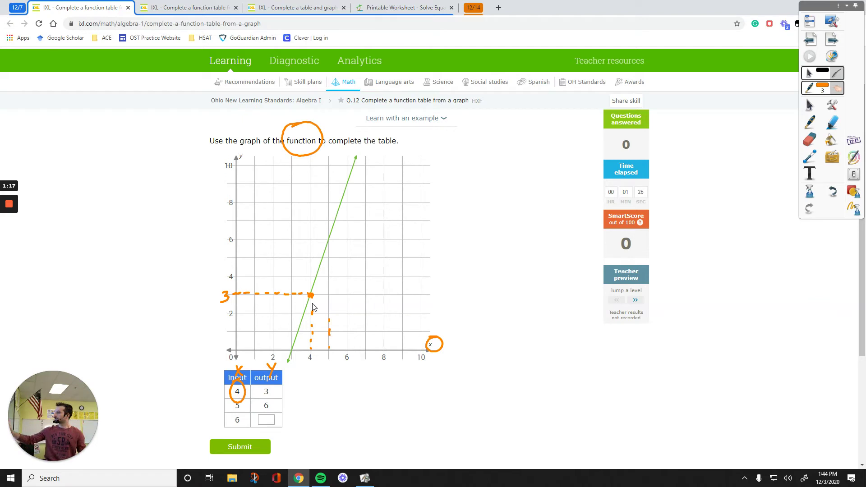
pyautogui.moveTo(330, 249); pyautogui.dragTo(330, 240)
pyautogui.moveTo(331, 239); pyautogui.dragTo(267, 239)
pyautogui.moveTo(236, 240)
pyautogui.mouseDown()
pyautogui.moveTo(252, 240)
pyautogui.moveTo(219, 240)
pyautogui.moveTo(225, 227)
pyautogui.mouseUp()
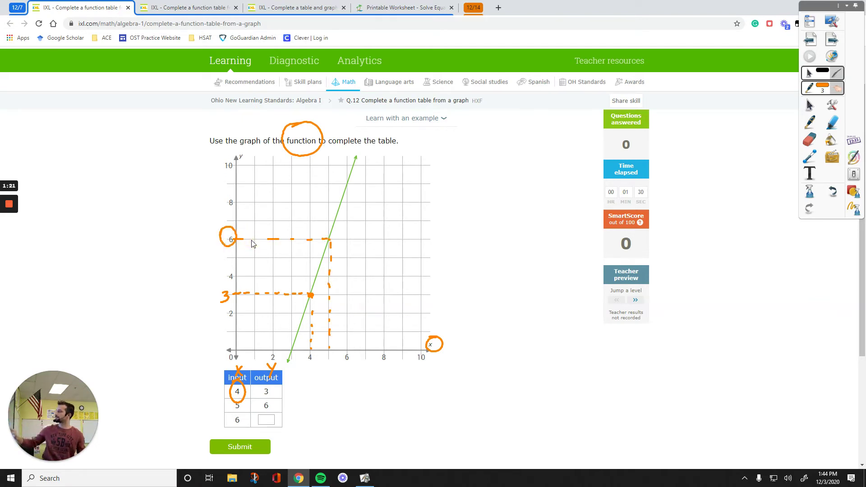
pyautogui.moveTo(331, 351)
pyautogui.mouseDown()
pyautogui.moveTo(320, 367)
pyautogui.moveTo(333, 348)
pyautogui.mouseUp()
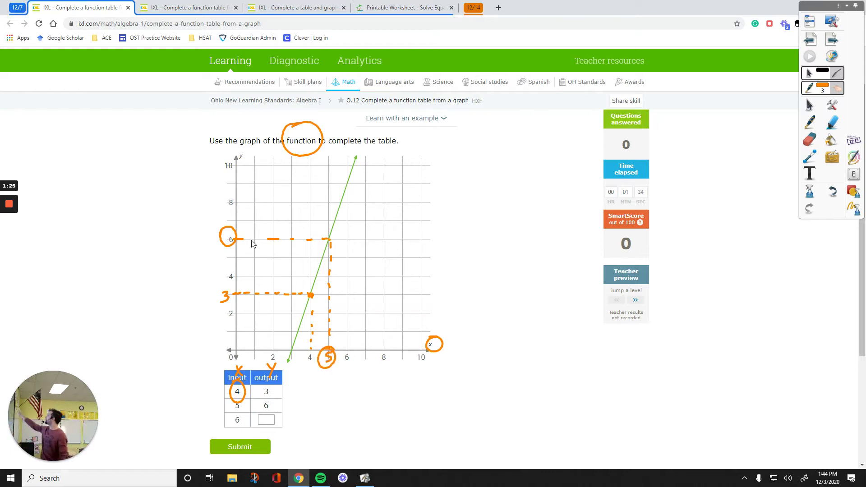
pyautogui.click(822, 90)
pyautogui.click(794, 87)
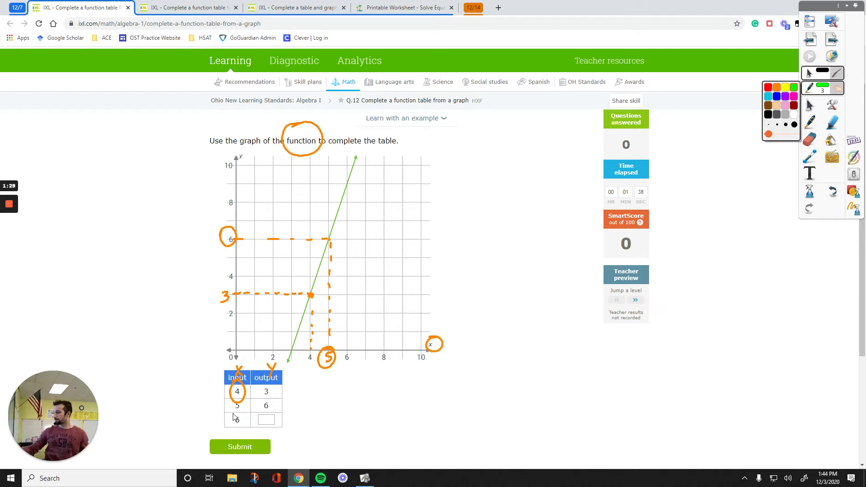
# - Highlight output 6, then trace x = 6 in green up to the line and across to 9
pyautogui.moveTo(232, 416); pyautogui.dragTo(236, 410)
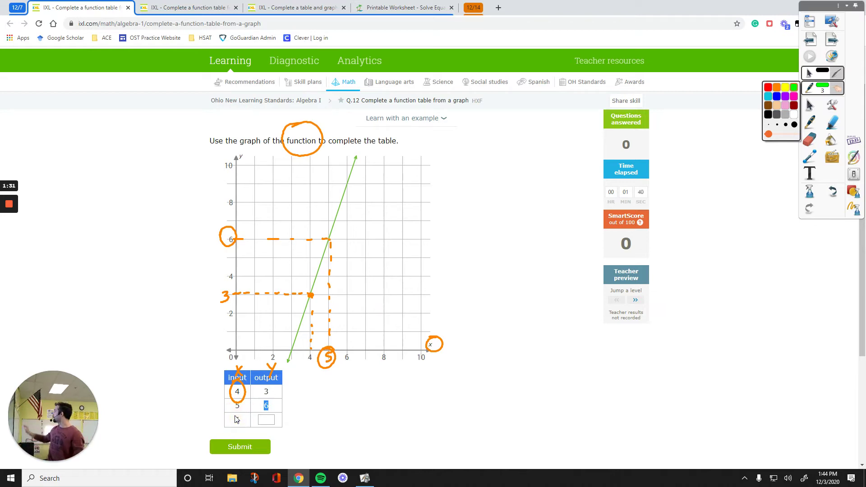
pyautogui.click(815, 129)
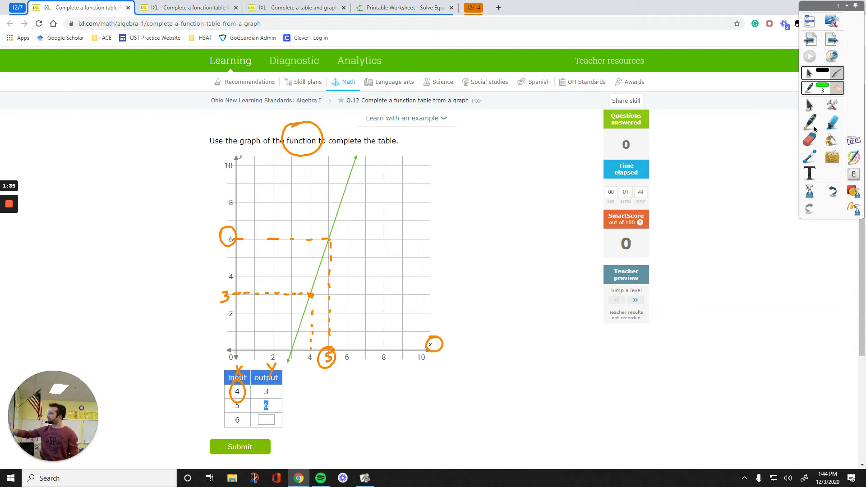
pyautogui.moveTo(347, 330); pyautogui.dragTo(348, 320)
pyautogui.moveTo(347, 318); pyautogui.dragTo(348, 313)
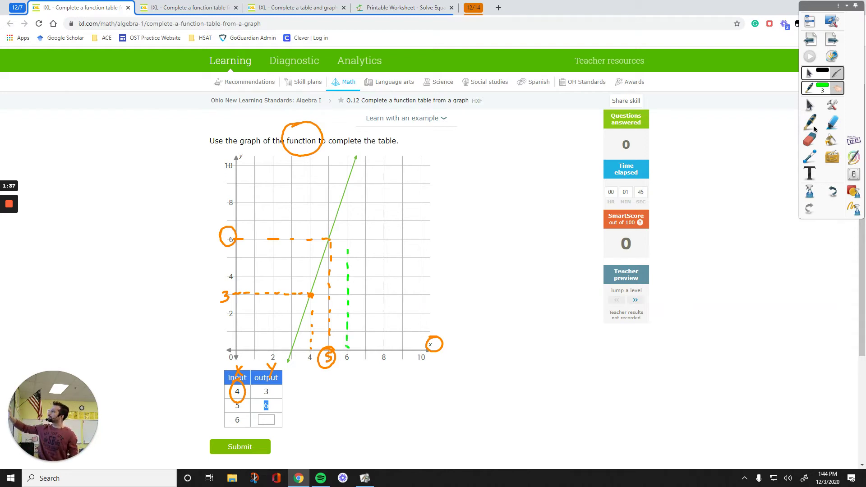
pyautogui.moveTo(347, 250)
pyautogui.mouseDown()
pyautogui.moveTo(347, 184)
pyautogui.moveTo(297, 184)
pyautogui.mouseUp()
pyautogui.moveTo(287, 184)
pyautogui.mouseDown()
pyautogui.moveTo(231, 183)
pyautogui.moveTo(224, 198)
pyautogui.mouseUp()
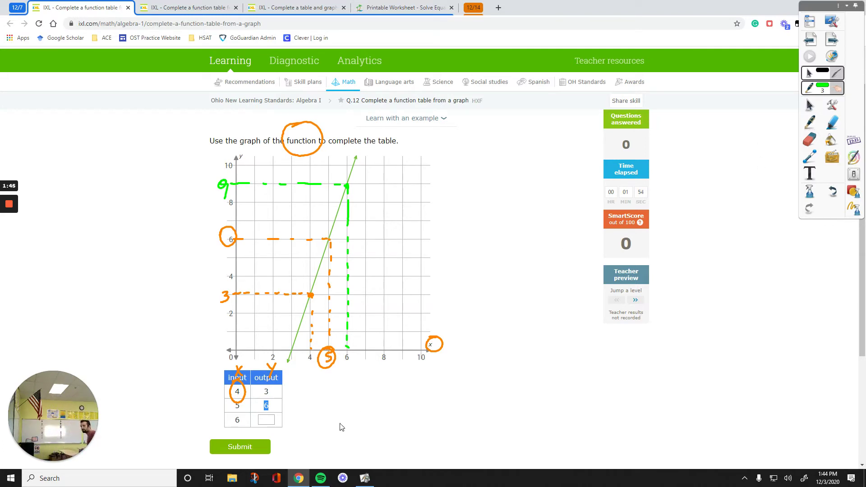
# - Enter 9 as the output for input 6 in the table
pyautogui.click(271, 420)
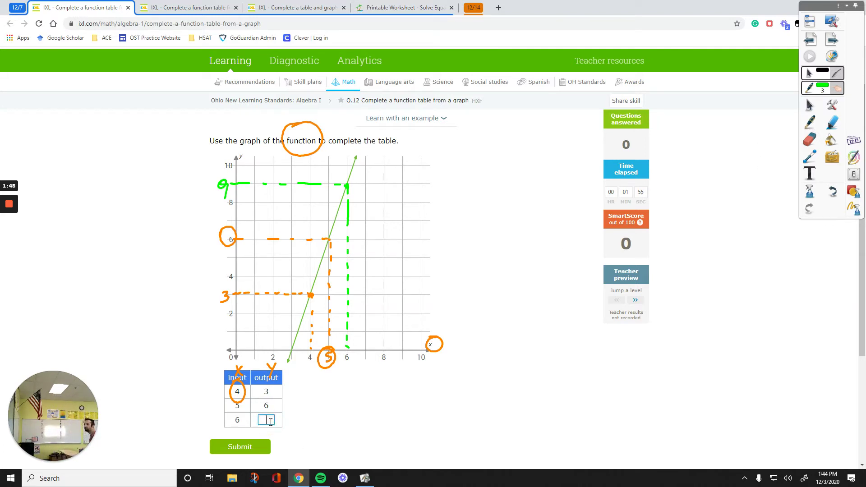
pyautogui.write('9')
pyautogui.scroll(-2, 271, 421)
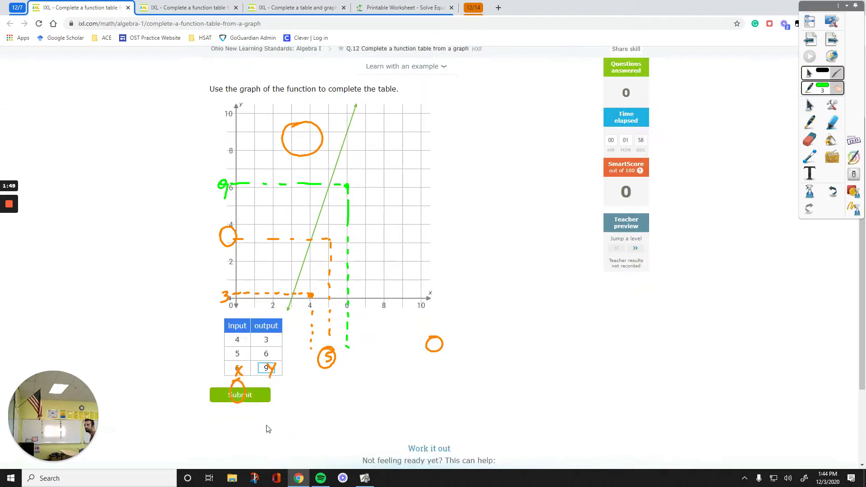
# - Submit the table, then in magenta trace input 4 up to the parabola and across to 6
pyautogui.click(240, 357)
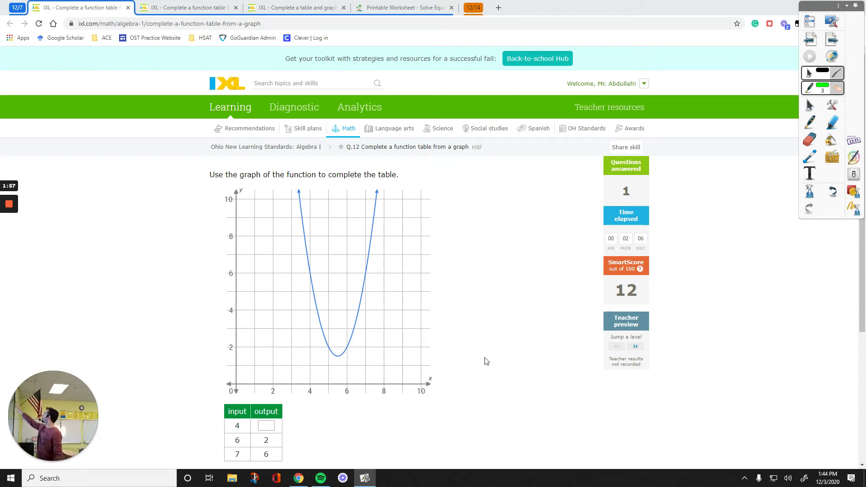
pyautogui.click(822, 85)
pyautogui.click(793, 97)
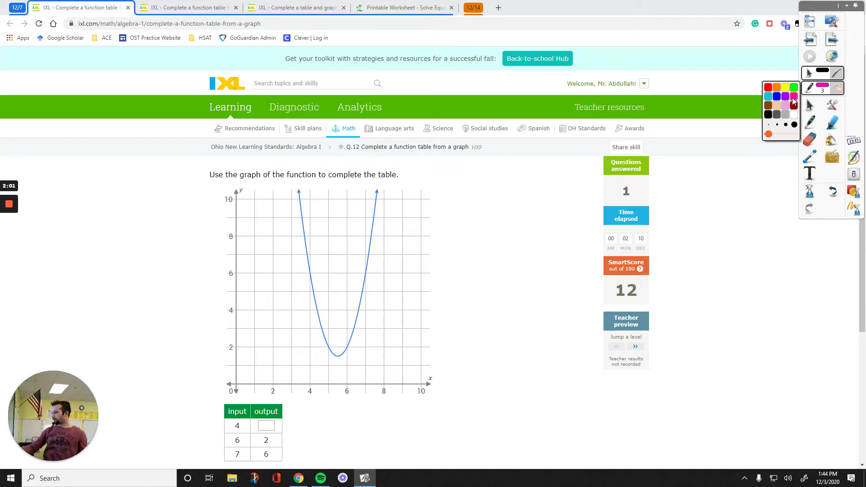
pyautogui.moveTo(241, 419); pyautogui.dragTo(247, 421)
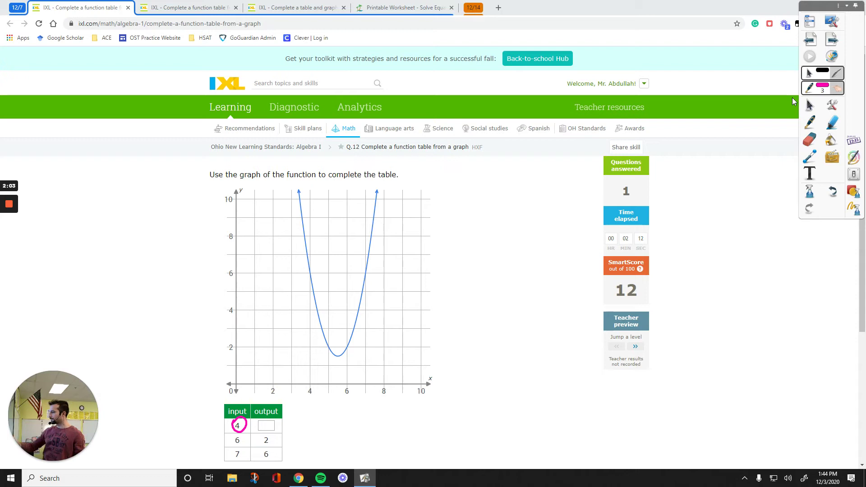
pyautogui.moveTo(308, 385)
pyautogui.mouseDown()
pyautogui.moveTo(316, 398)
pyautogui.moveTo(310, 383)
pyautogui.mouseUp()
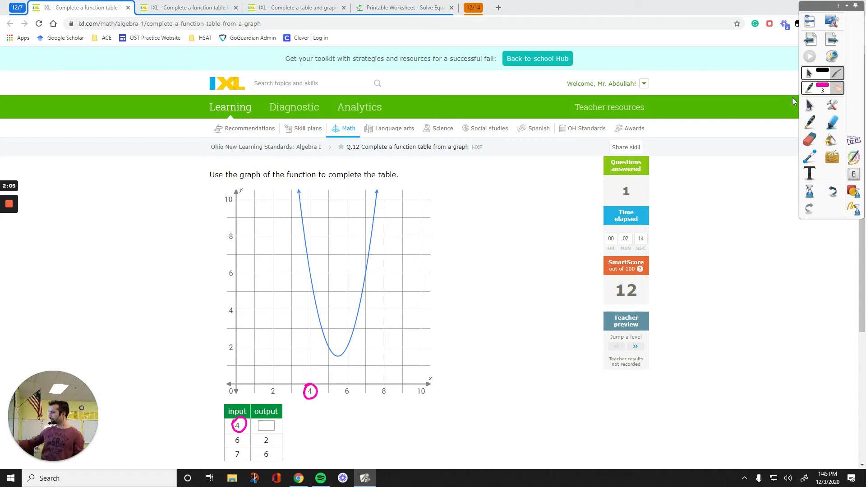
pyautogui.moveTo(311, 383); pyautogui.dragTo(310, 275)
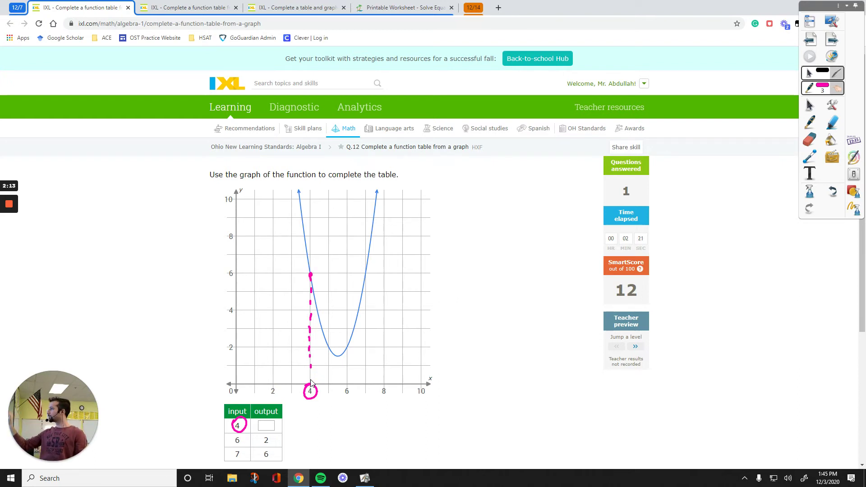
pyautogui.moveTo(310, 274)
pyautogui.mouseDown()
pyautogui.moveTo(237, 272)
pyautogui.moveTo(237, 281)
pyautogui.moveTo(228, 267)
pyautogui.mouseUp()
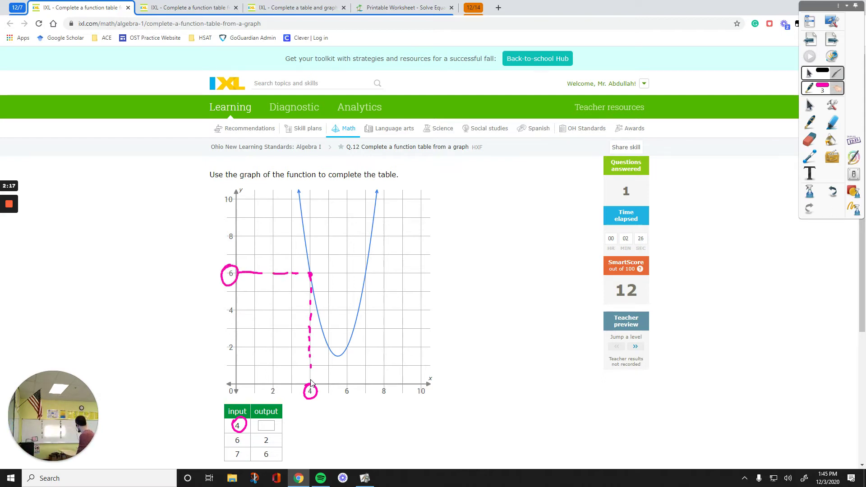
# - Enter 6 as the output for input 4 and submit the table
pyautogui.write('6')
pyautogui.click(317, 422)
pyautogui.scroll(-2, 317, 422)
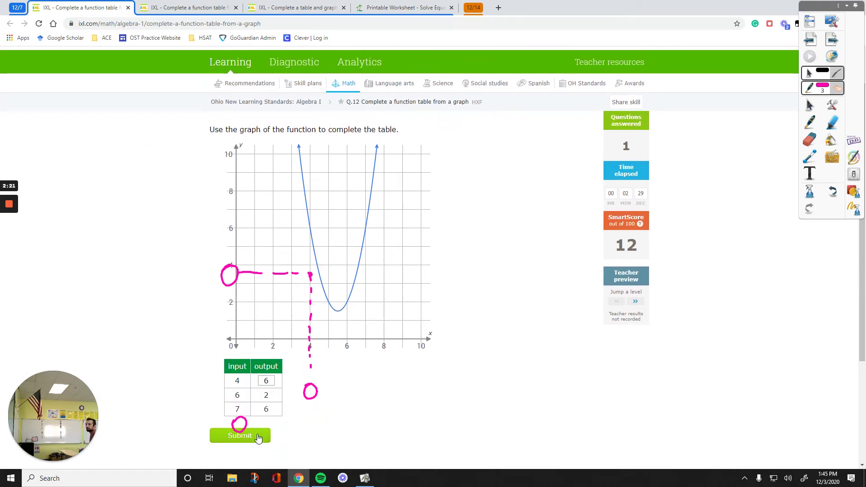
pyautogui.click(253, 434)
# - Jump ahead a level and clear the magenta annotations from the screen
pyautogui.click(635, 347)
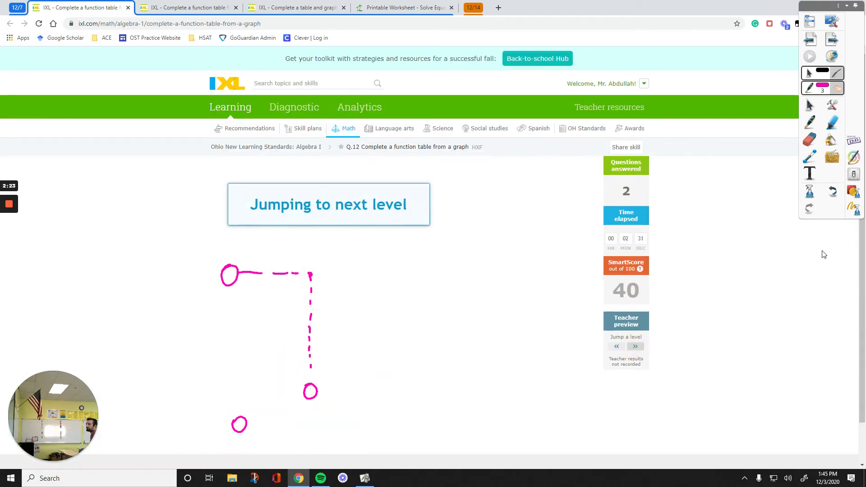
pyautogui.click(855, 210)
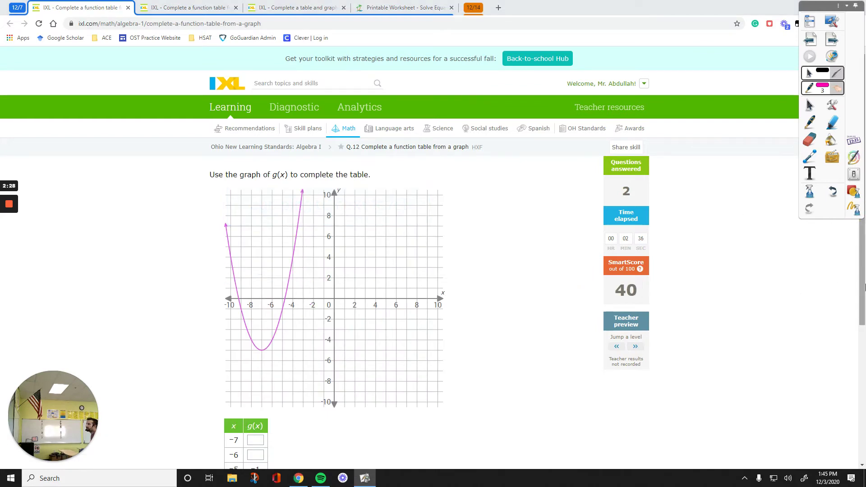
pyautogui.moveTo(865, 287); pyautogui.dragTo(859, 315)
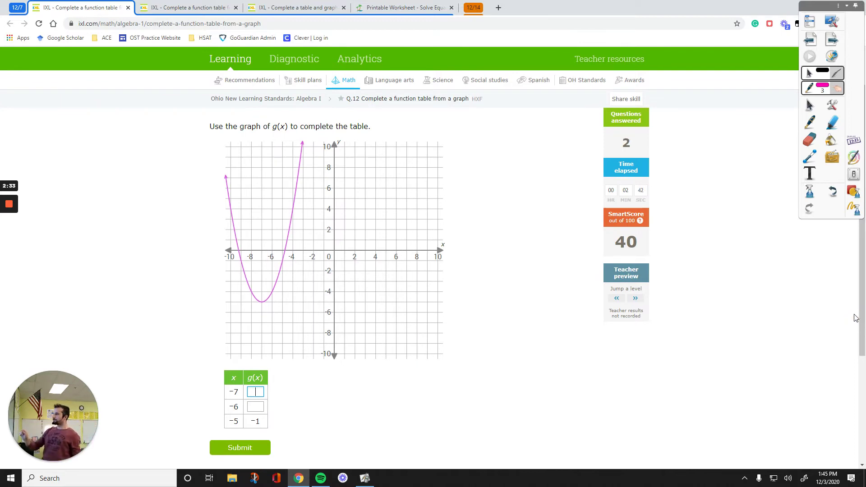
# - Trace x = -7 to the parabola, read y = -5, and enter -5 as g(-7)
pyautogui.moveTo(241, 384); pyautogui.dragTo(239, 383)
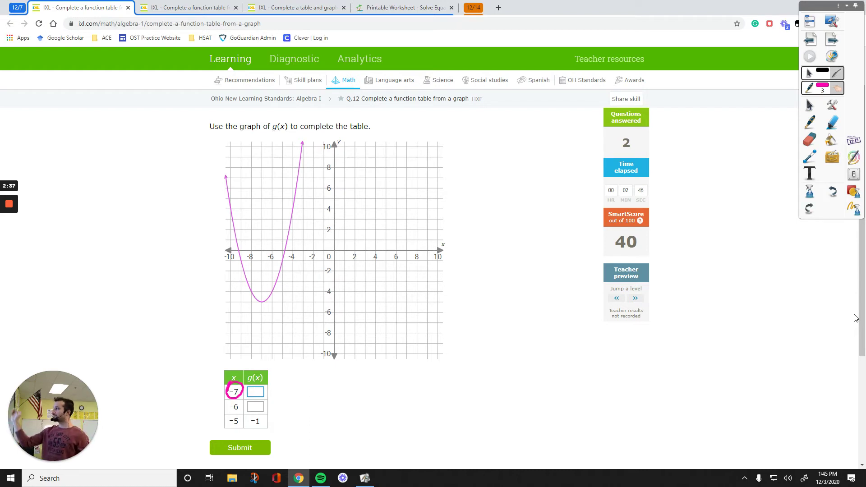
pyautogui.moveTo(262, 248); pyautogui.dragTo(262, 252)
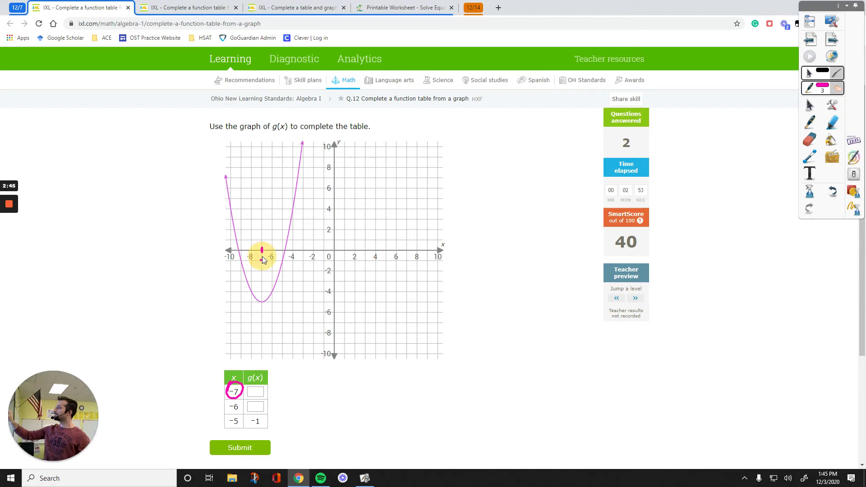
pyautogui.moveTo(262, 253); pyautogui.dragTo(263, 297)
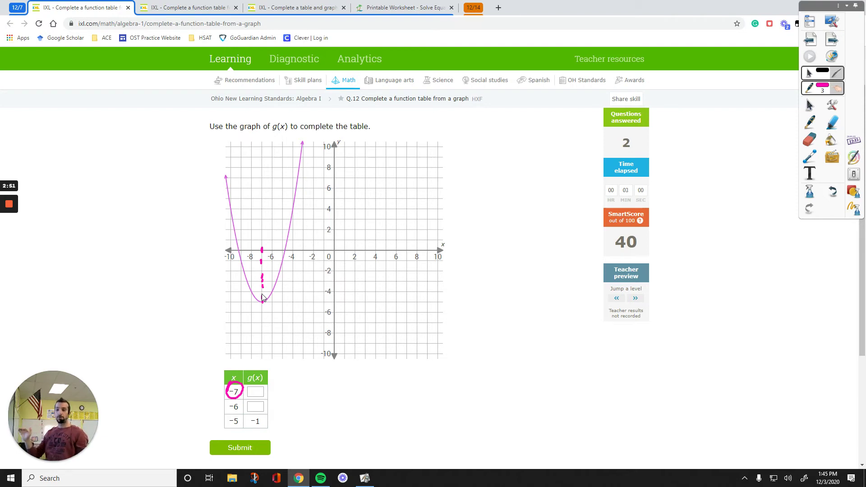
pyautogui.moveTo(264, 302)
pyautogui.mouseDown()
pyautogui.moveTo(355, 306)
pyautogui.moveTo(347, 309)
pyautogui.mouseUp()
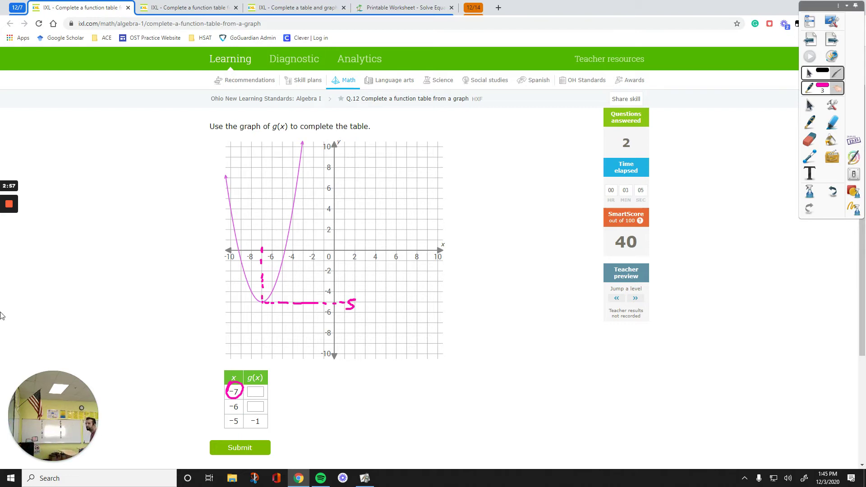
pyautogui.click(248, 391)
pyautogui.write('-5')
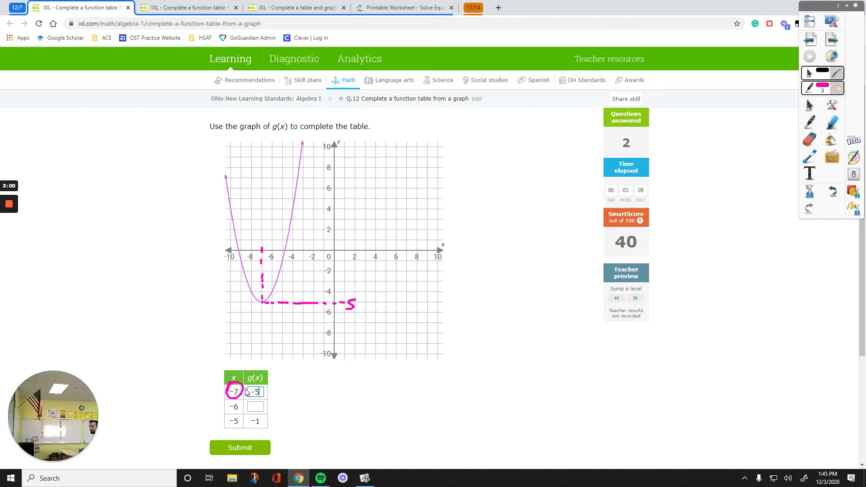
# - In blue ink, trace x = -6 to the parabola at y = -4 and enter -4 as g(-6)
pyautogui.click(823, 90)
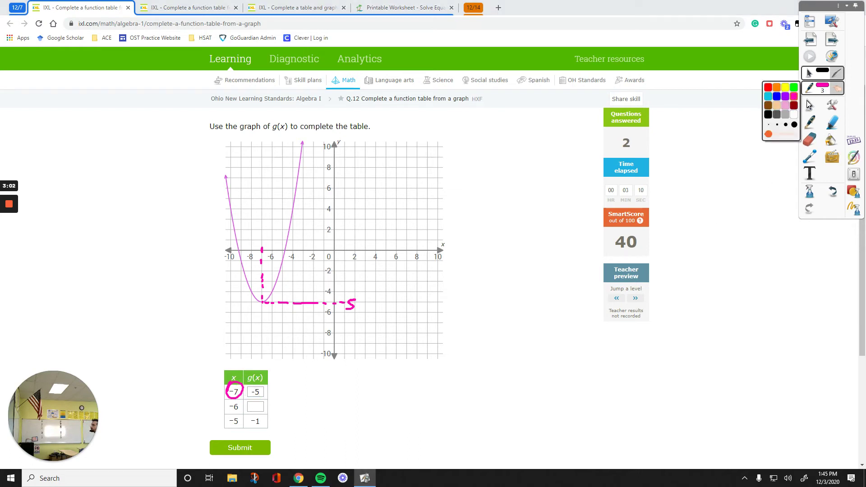
pyautogui.click(768, 87)
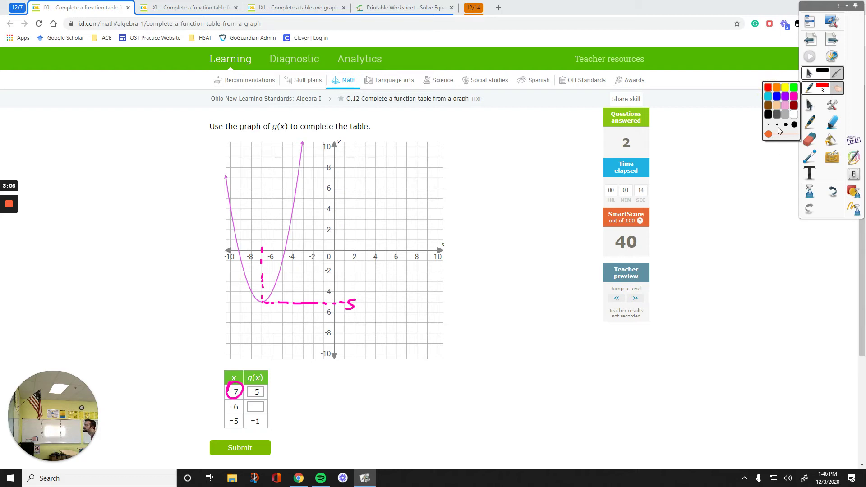
pyautogui.click(776, 96)
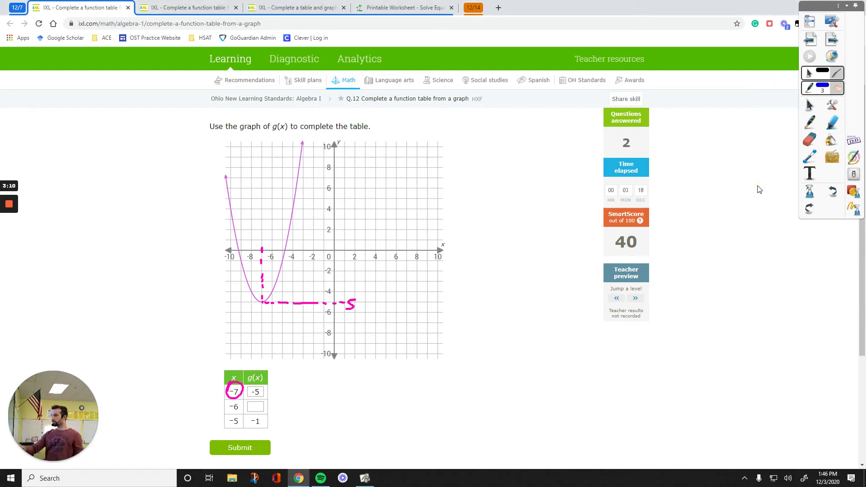
pyautogui.moveTo(237, 401); pyautogui.dragTo(243, 402)
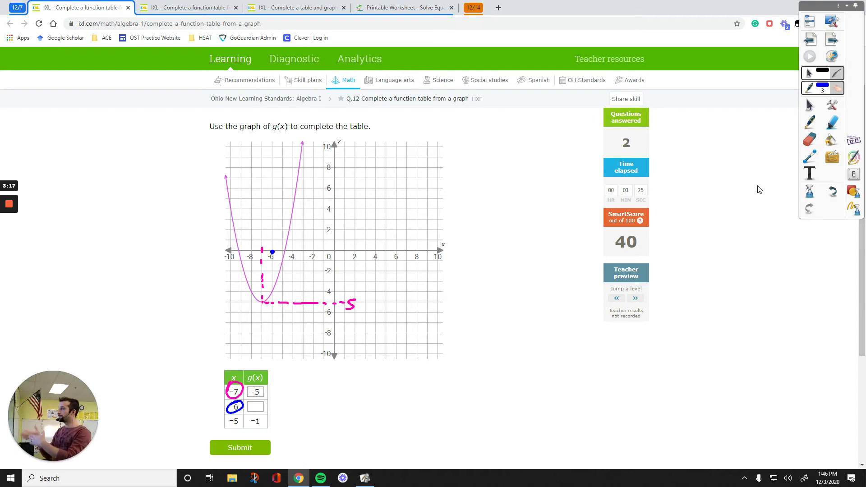
pyautogui.moveTo(272, 254); pyautogui.dragTo(273, 261)
pyautogui.moveTo(271, 267); pyautogui.dragTo(271, 276)
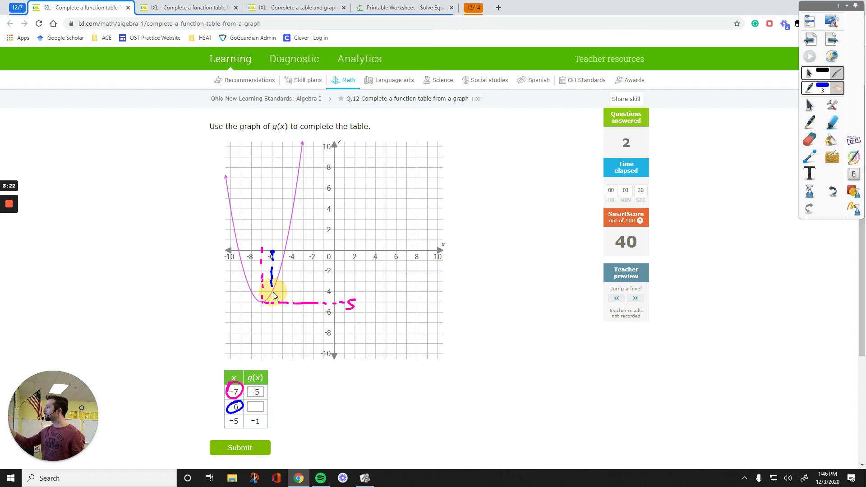
pyautogui.moveTo(304, 292); pyautogui.dragTo(273, 292)
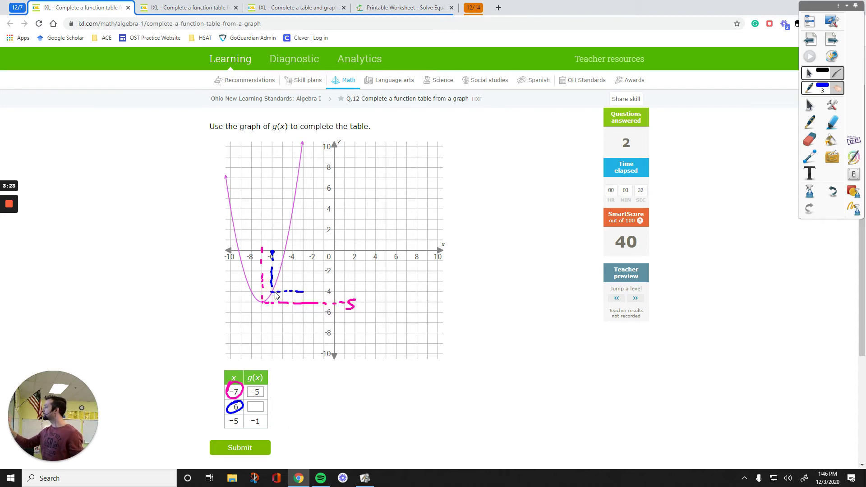
pyautogui.moveTo(303, 292); pyautogui.dragTo(355, 295)
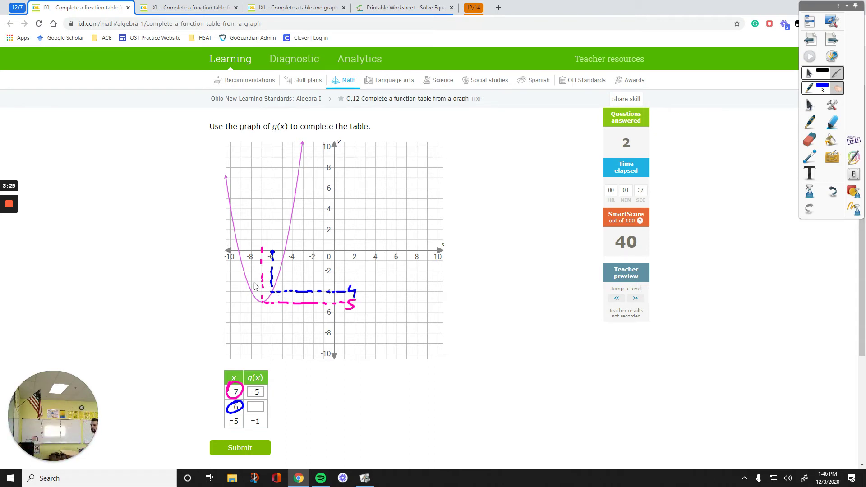
pyautogui.click(255, 407)
pyautogui.write('-4')
# - Submit the g(x) table, clear the annotations, and jump to the next level
pyautogui.click(266, 454)
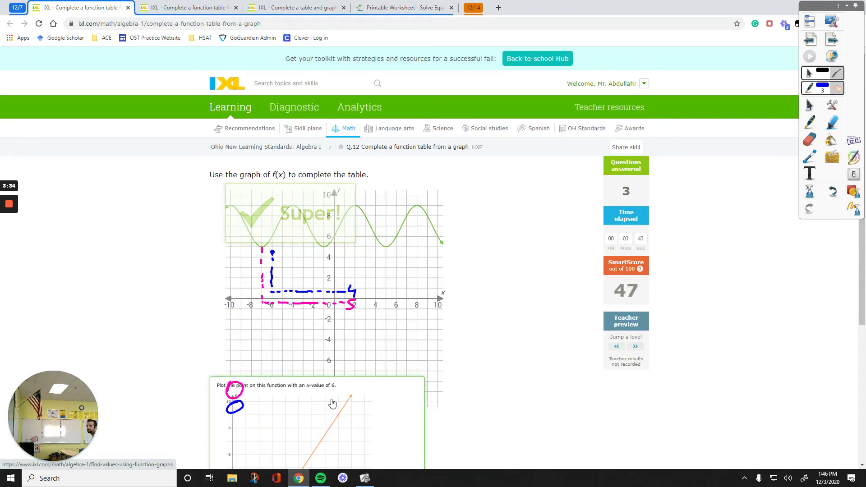
pyautogui.click(854, 208)
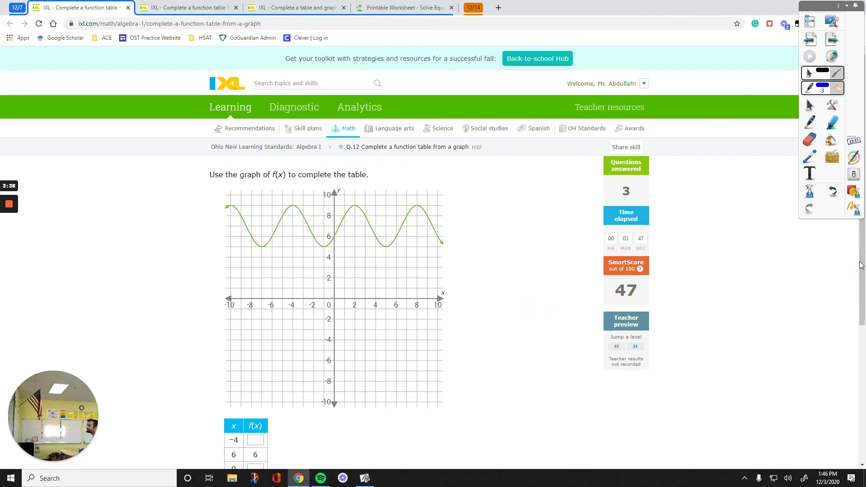
pyautogui.moveTo(861, 267); pyautogui.dragTo(862, 283)
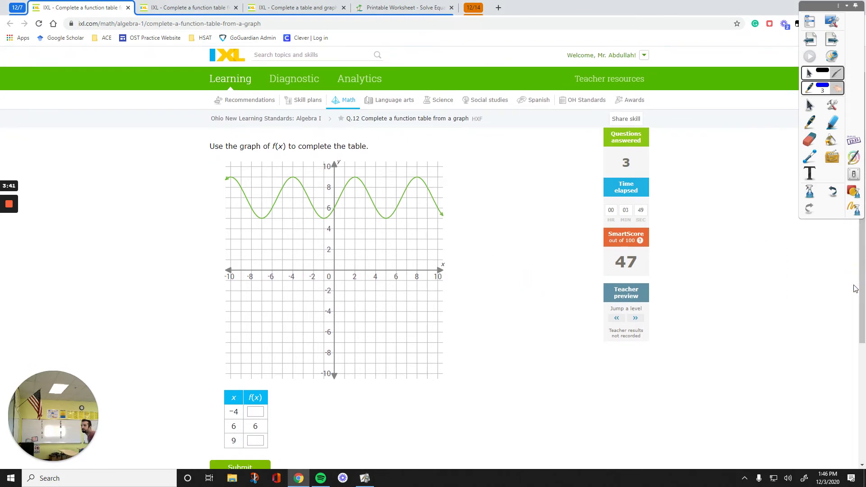
pyautogui.click(635, 318)
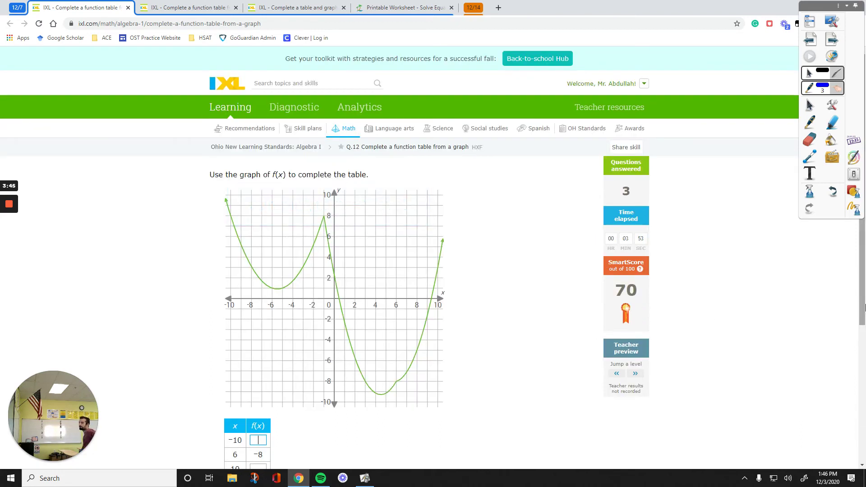
pyautogui.moveTo(863, 302); pyautogui.dragTo(843, 354)
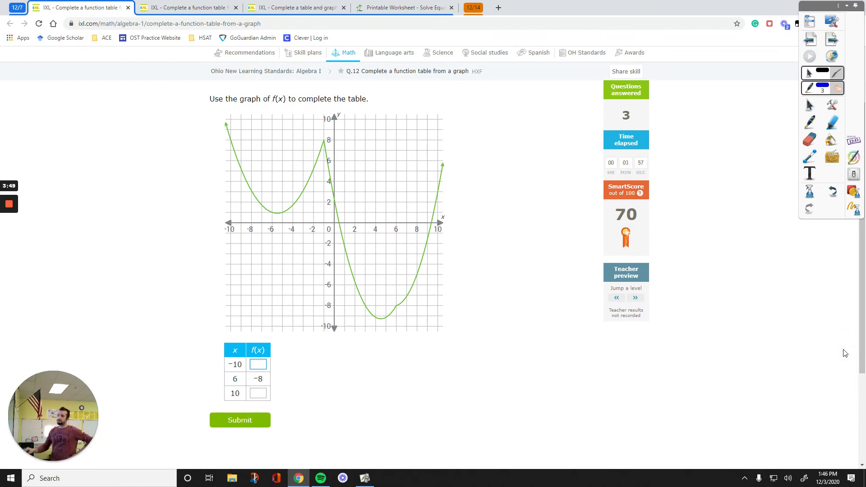
# - Circle -10 in the table and trace x = -10 up to the curve and across to 8
pyautogui.moveTo(237, 342)
pyautogui.mouseDown()
pyautogui.moveTo(239, 374)
pyautogui.moveTo(238, 340)
pyautogui.mouseUp()
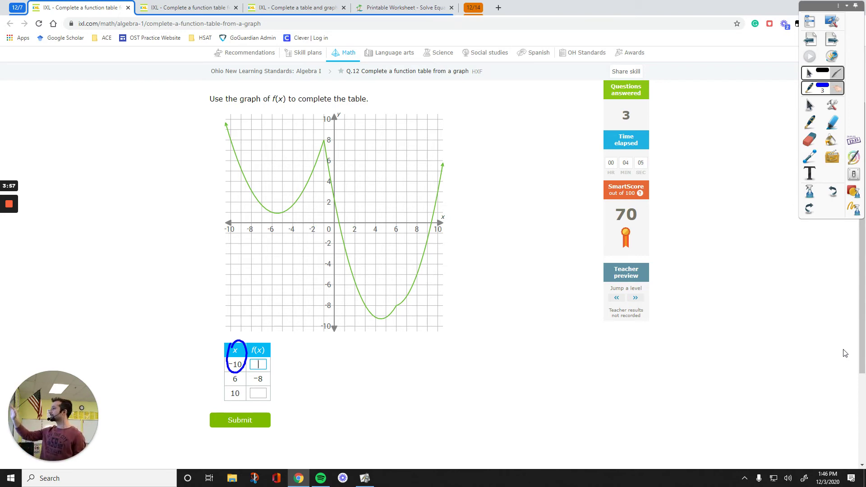
pyautogui.click(231, 228)
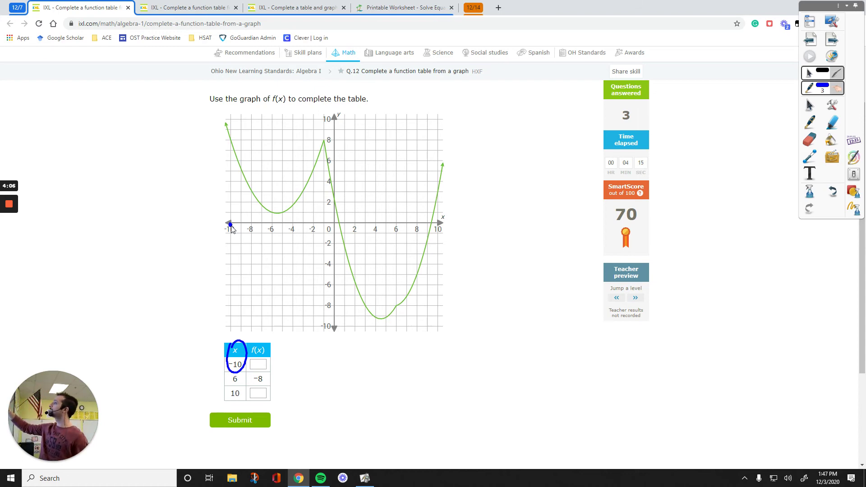
pyautogui.moveTo(229, 222); pyautogui.dragTo(229, 219)
pyautogui.moveTo(229, 212); pyautogui.dragTo(231, 144)
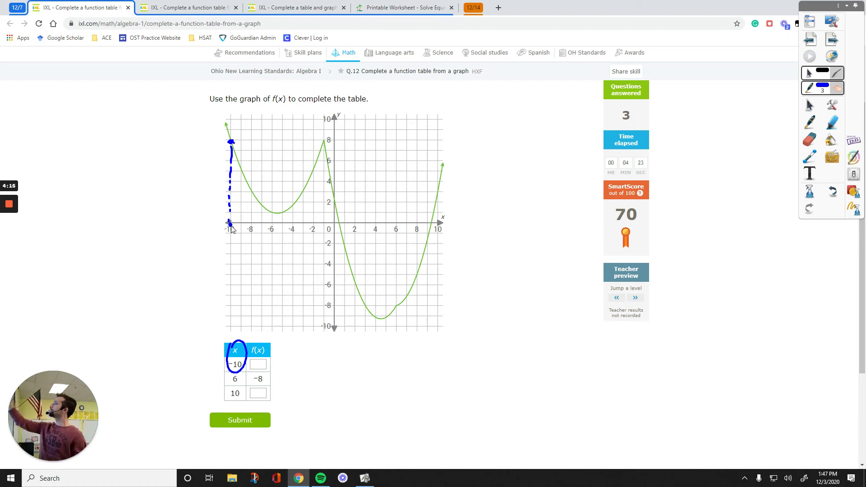
pyautogui.moveTo(288, 141); pyautogui.dragTo(344, 138)
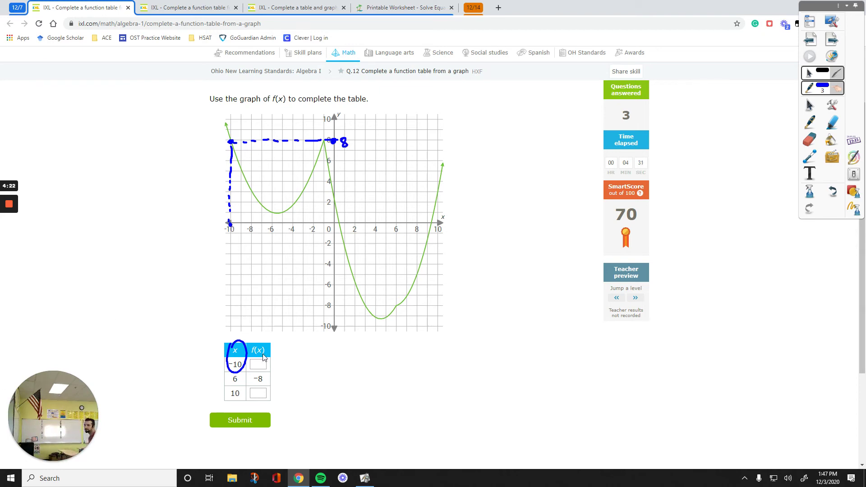
pyautogui.click(261, 366)
# - Enter 8 for f(-10), then in pink trace x = 10 to the curve and enter 3
pyautogui.write('8')
pyautogui.click(828, 93)
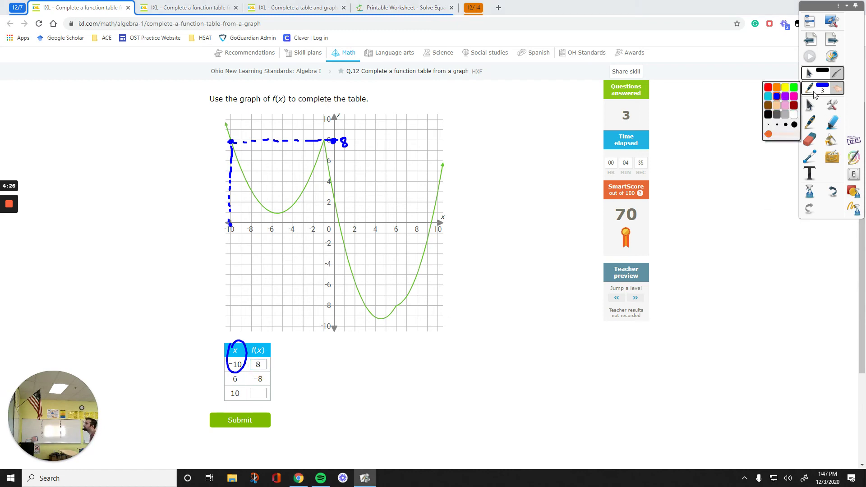
pyautogui.click(777, 97)
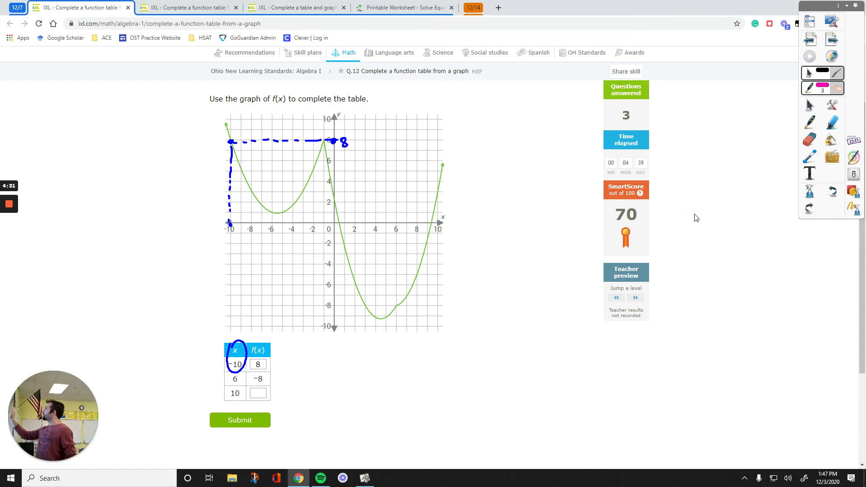
pyautogui.click(440, 227)
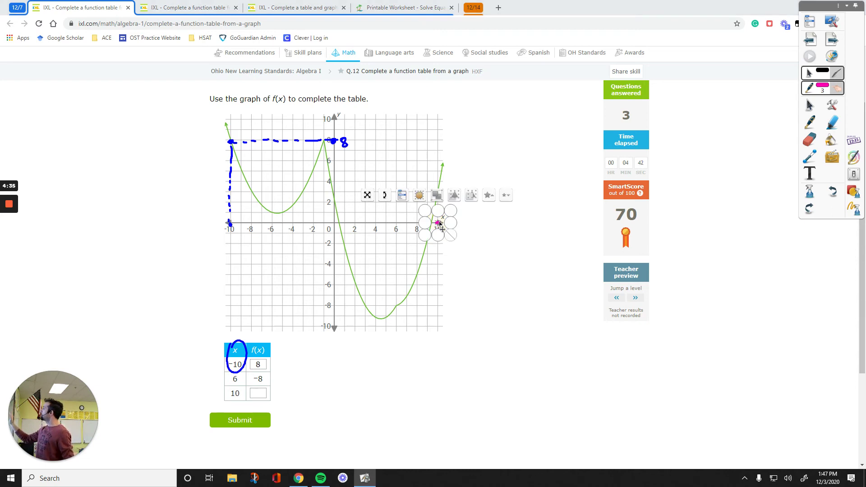
pyautogui.moveTo(437, 222)
pyautogui.mouseDown()
pyautogui.moveTo(437, 194)
pyautogui.moveTo(324, 197)
pyautogui.mouseUp()
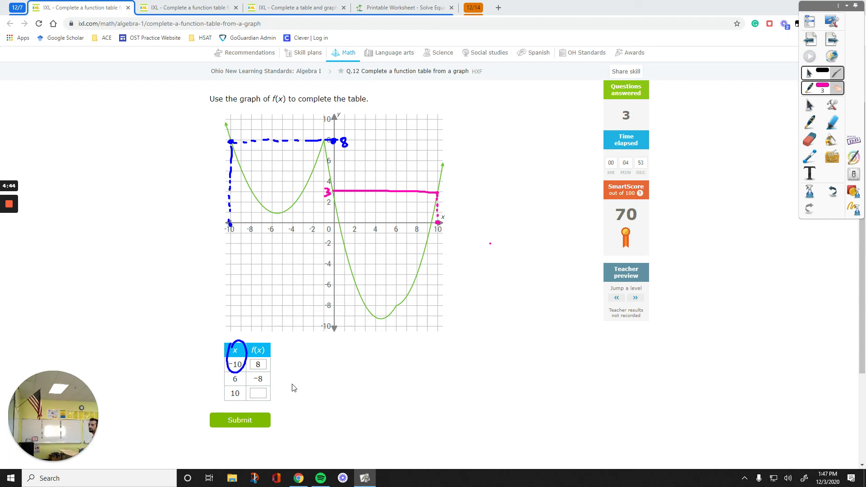
pyautogui.click(260, 393)
pyautogui.write('3')
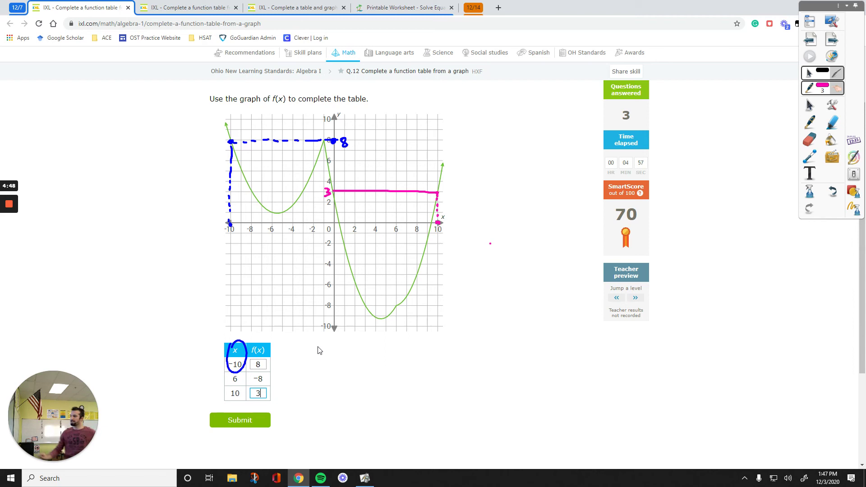
# - Write the note 'y = f(x) → output' beside the table and submit it
pyautogui.moveTo(273, 337)
pyautogui.mouseDown()
pyautogui.moveTo(267, 334)
pyautogui.moveTo(334, 359)
pyautogui.mouseUp()
pyautogui.moveTo(339, 344); pyautogui.dragTo(332, 366)
pyautogui.moveTo(347, 344)
pyautogui.mouseDown()
pyautogui.moveTo(357, 343)
pyautogui.moveTo(366, 359)
pyautogui.mouseUp()
pyautogui.moveTo(361, 349); pyautogui.dragTo(397, 353)
pyautogui.moveTo(397, 343)
pyautogui.mouseDown()
pyautogui.moveTo(387, 353)
pyautogui.moveTo(445, 346)
pyautogui.mouseUp()
pyautogui.moveTo(440, 341)
pyautogui.mouseDown()
pyautogui.moveTo(441, 352)
pyautogui.moveTo(453, 344)
pyautogui.moveTo(475, 350)
pyautogui.mouseUp()
pyautogui.moveTo(470, 346)
pyautogui.mouseDown()
pyautogui.moveTo(480, 344)
pyautogui.moveTo(480, 356)
pyautogui.mouseUp()
pyautogui.moveTo(480, 345); pyautogui.dragTo(501, 350)
pyautogui.moveTo(496, 344); pyautogui.dragTo(507, 343)
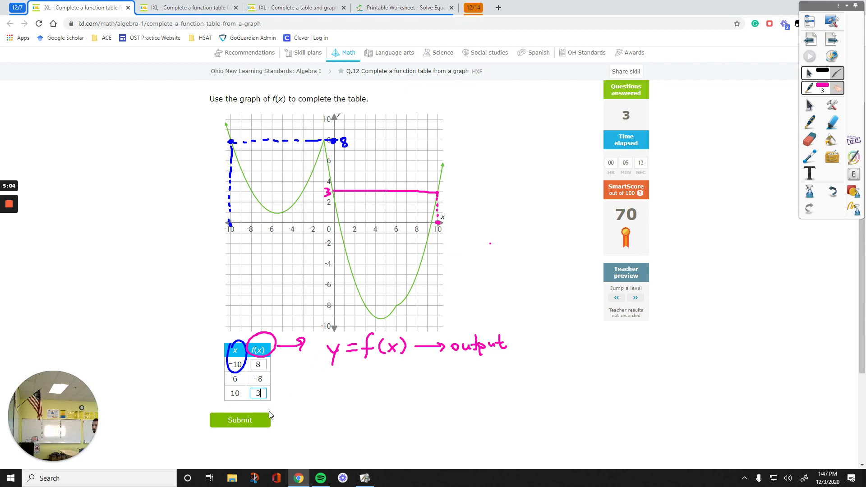
pyautogui.click(262, 421)
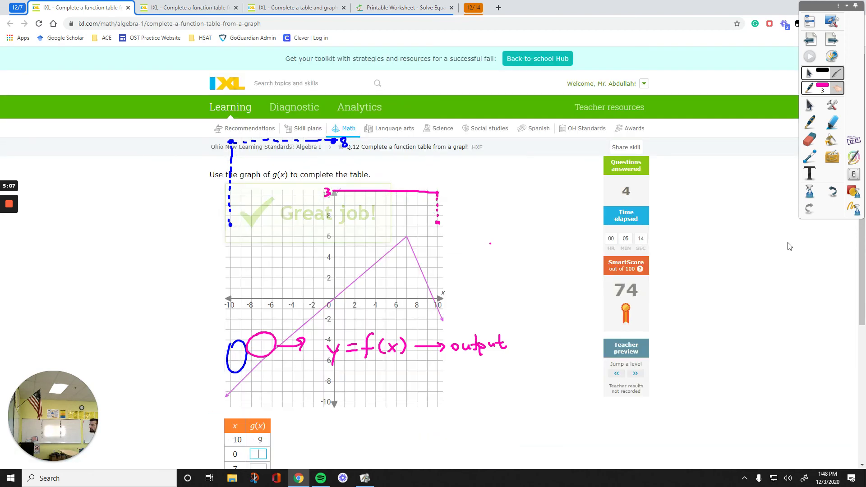
# - Clear all ink, jump a level, and scroll to the new g(x) table with inputs 7 and 8
pyautogui.click(855, 209)
pyautogui.scroll(-1, 774, 306)
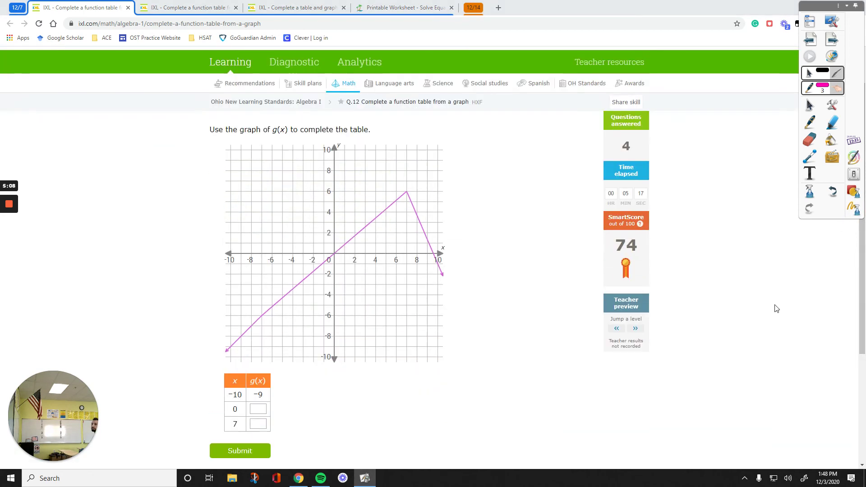
pyautogui.click(636, 328)
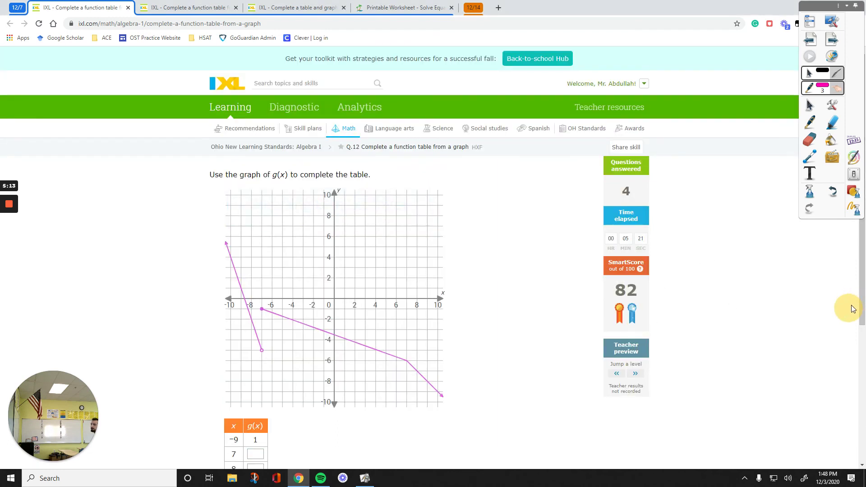
pyautogui.scroll(-1, 862, 295)
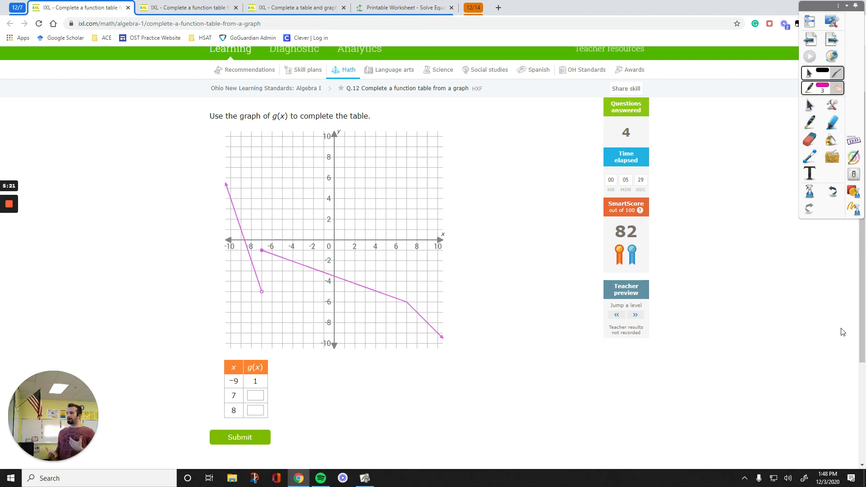
# - Trace x = 7 down to the line and across to -6, writing -6 beside its row
pyautogui.moveTo(231, 389)
pyautogui.mouseDown()
pyautogui.moveTo(240, 393)
pyautogui.moveTo(225, 391)
pyautogui.mouseUp()
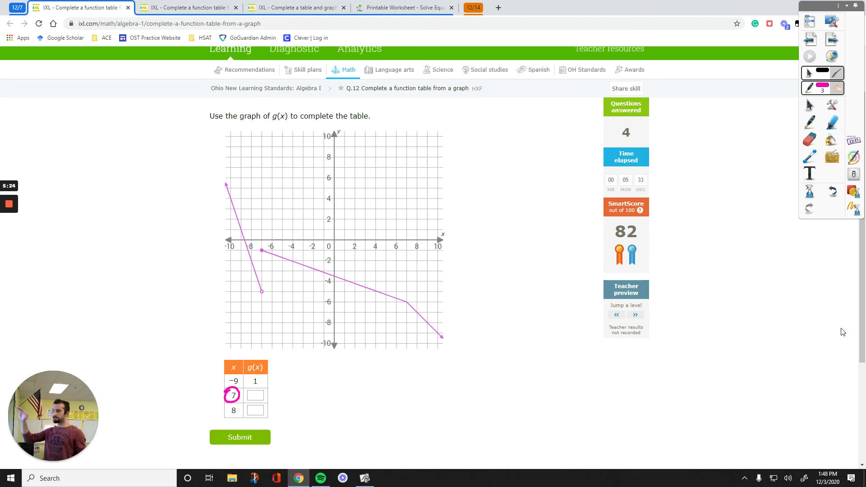
pyautogui.click(406, 239)
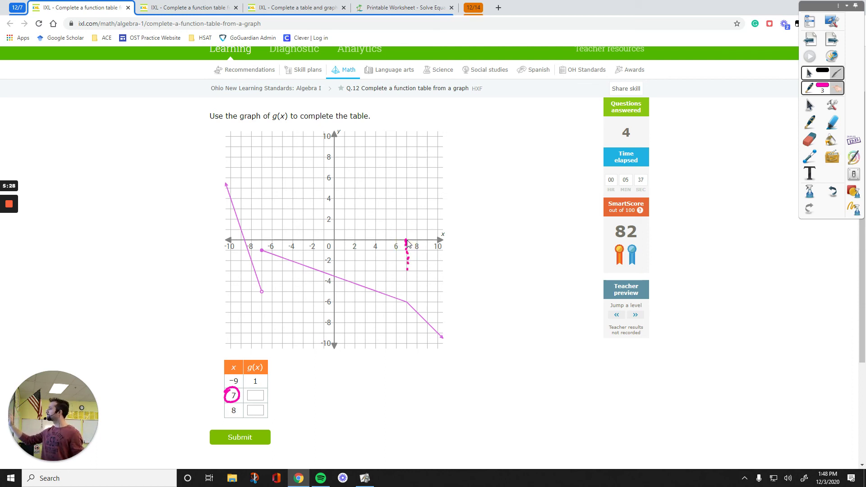
pyautogui.moveTo(407, 270); pyautogui.dragTo(408, 286)
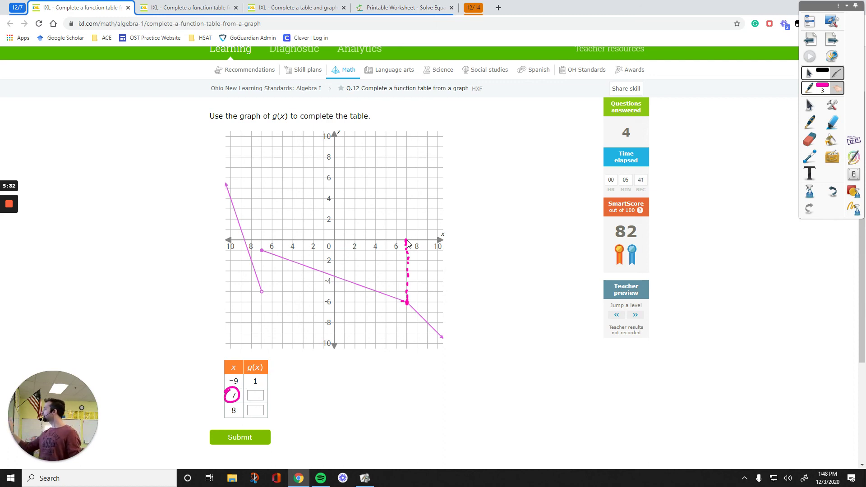
pyautogui.moveTo(394, 303)
pyautogui.mouseDown()
pyautogui.moveTo(321, 307)
pyautogui.moveTo(333, 295)
pyautogui.mouseUp()
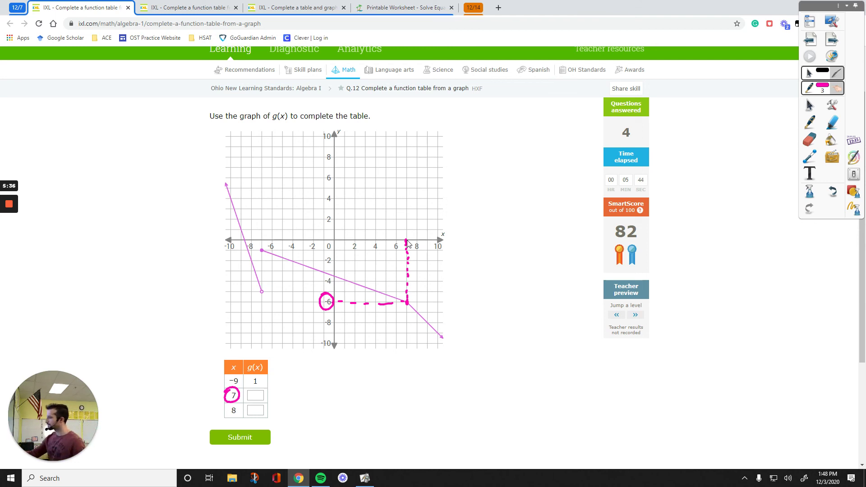
pyautogui.moveTo(250, 393); pyautogui.dragTo(258, 392)
pyautogui.moveTo(269, 383); pyautogui.dragTo(264, 390)
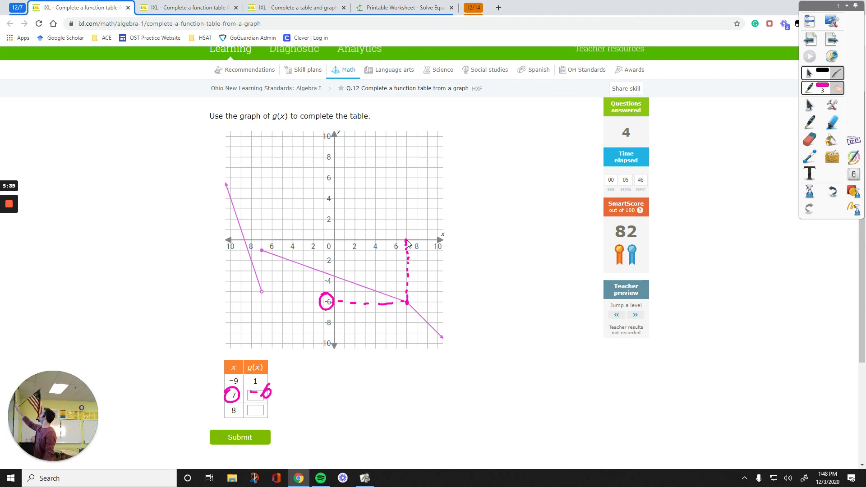
# - Switch to dark red ink and trace x = 8 to -7, writing -7 beside its row
pyautogui.click(827, 91)
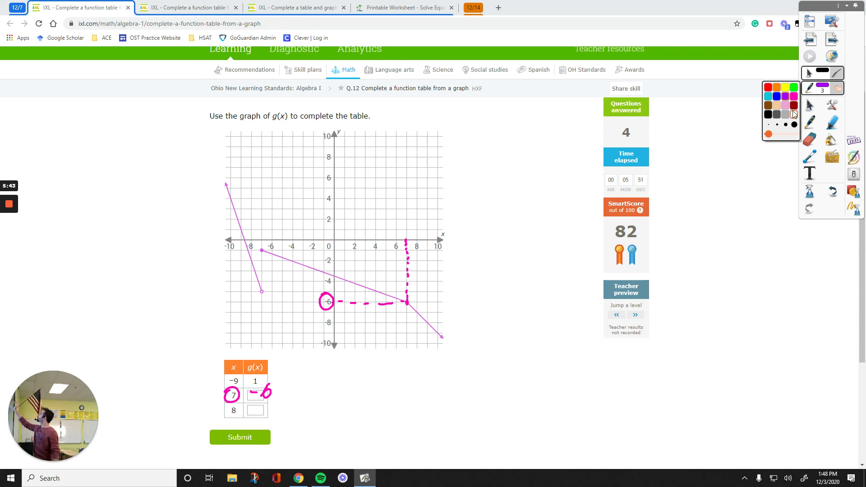
pyautogui.click(794, 106)
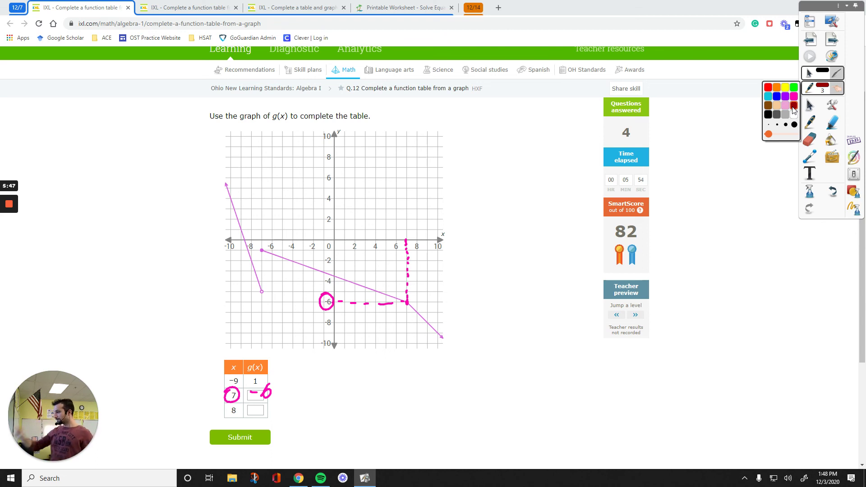
pyautogui.moveTo(234, 402)
pyautogui.mouseDown()
pyautogui.moveTo(229, 418)
pyautogui.moveTo(239, 403)
pyautogui.mouseUp()
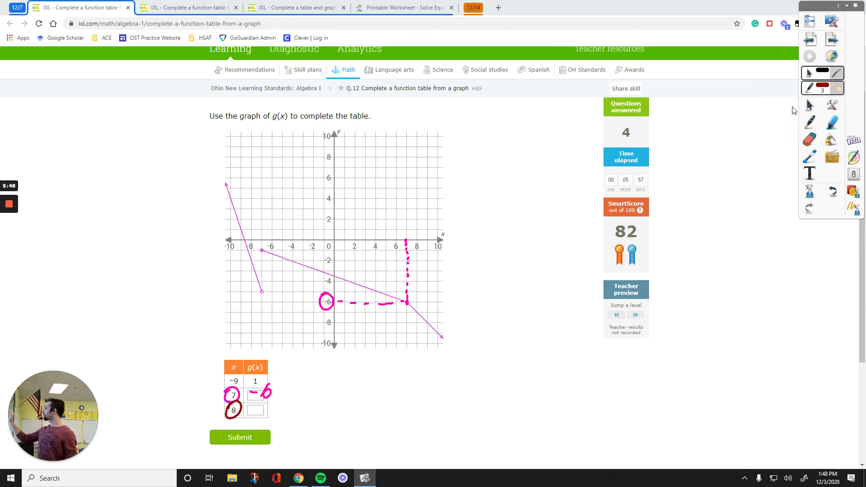
pyautogui.click(417, 243)
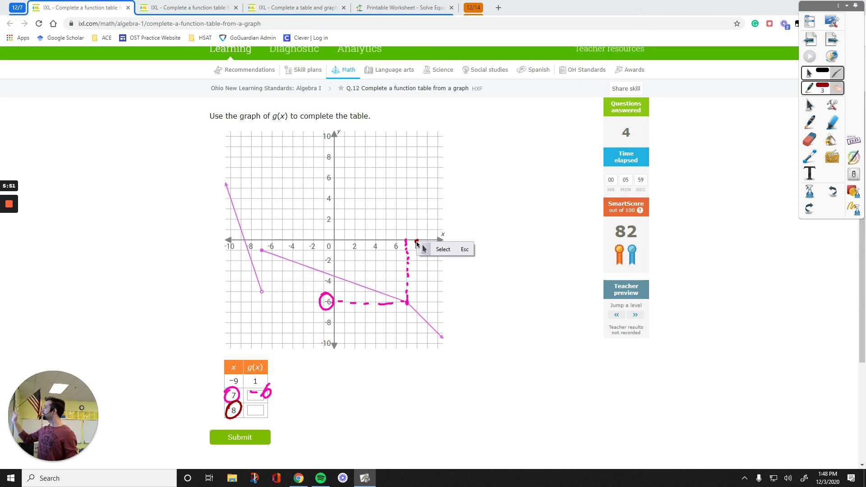
pyautogui.click(414, 261)
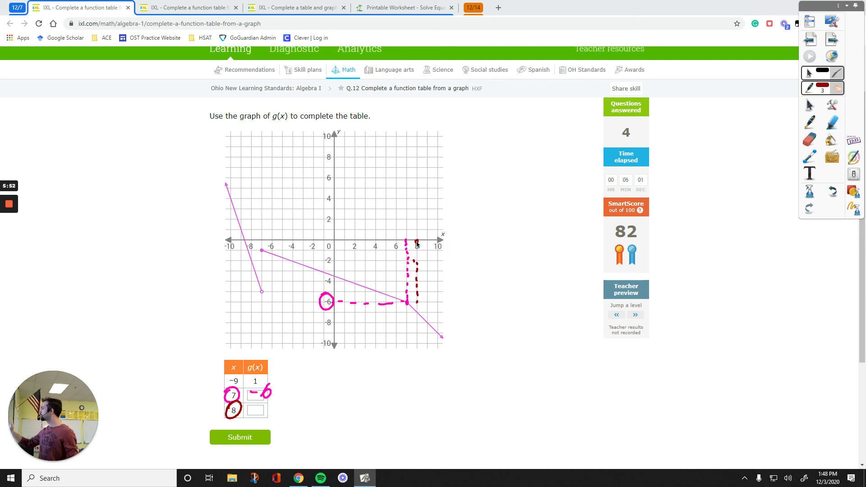
pyautogui.moveTo(416, 312); pyautogui.dragTo(347, 312)
pyautogui.moveTo(340, 312)
pyautogui.mouseDown()
pyautogui.moveTo(321, 314)
pyautogui.moveTo(325, 322)
pyautogui.mouseUp()
pyautogui.moveTo(249, 408); pyautogui.dragTo(261, 411)
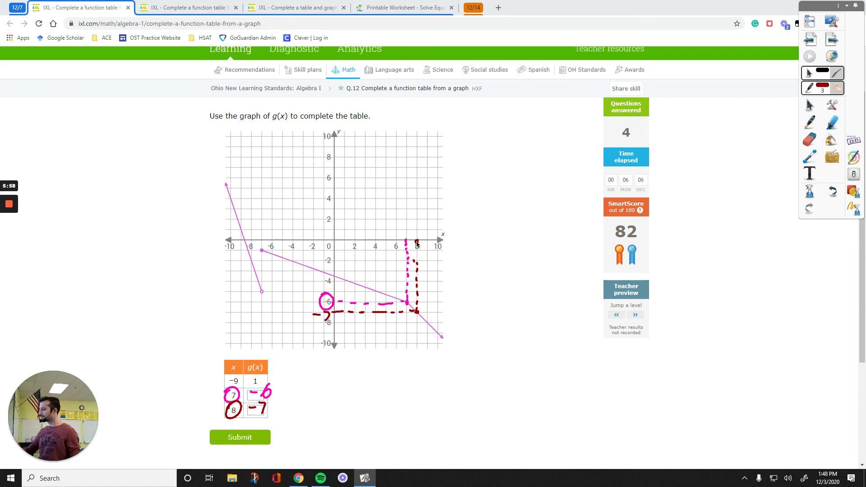